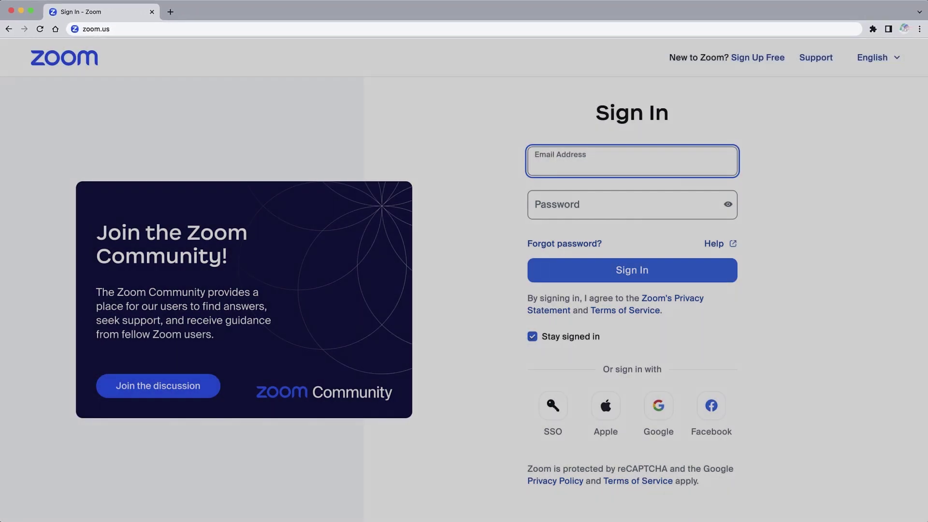
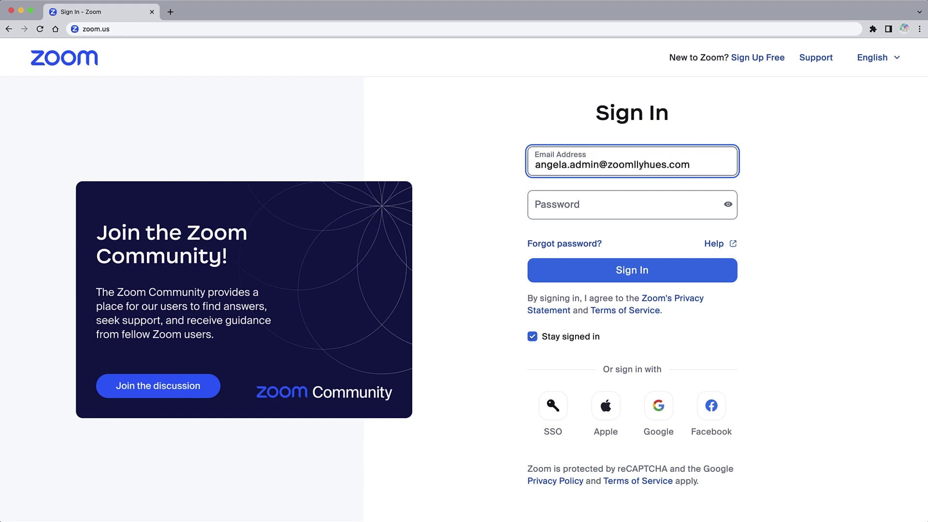
Sign in to the Zoom web portal with the administrator e-mail and password.
{"action": "left_click", "coordinate": [628, 205]}
{"action": "type", "text": "•••••••••••••••"}
{"action": "key", "text": "Return"}
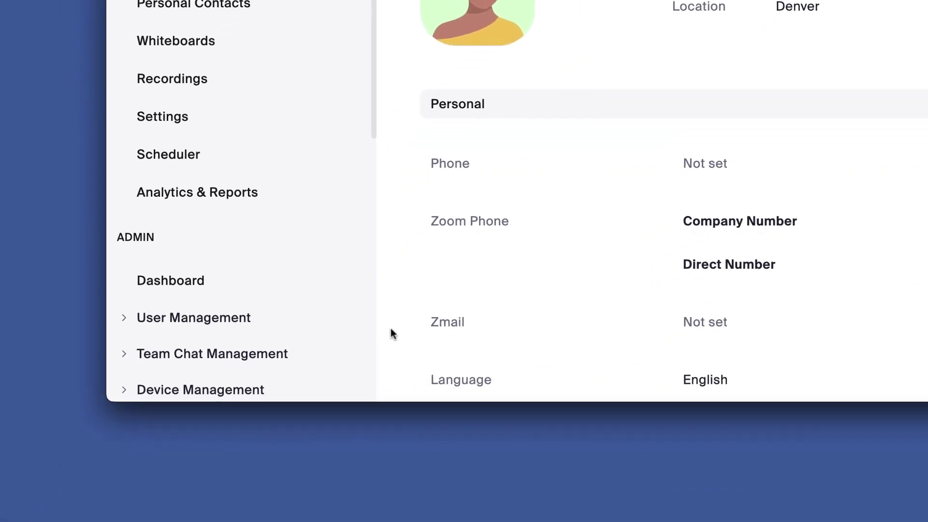
Expand User Management in the Admin sidebar and open the Users list.
{"action": "left_click", "coordinate": [280, 320]}
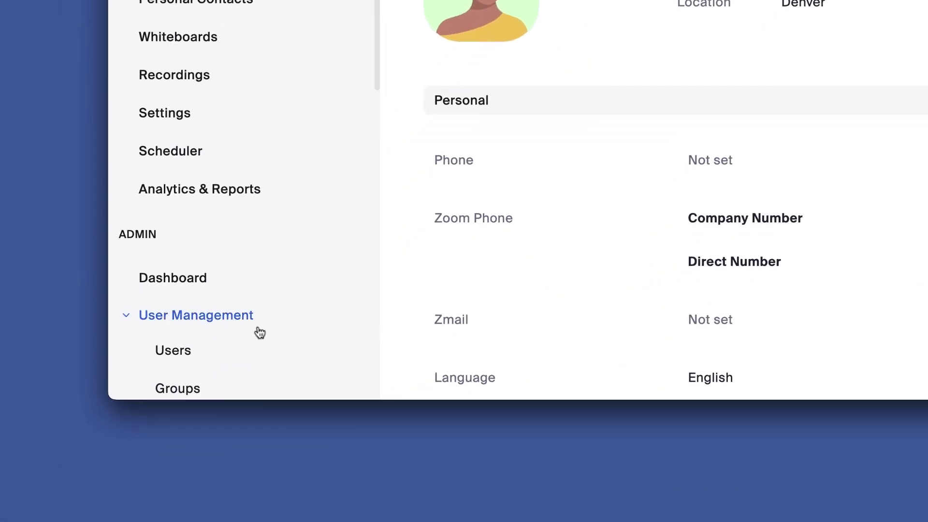
{"action": "left_click", "coordinate": [213, 362]}
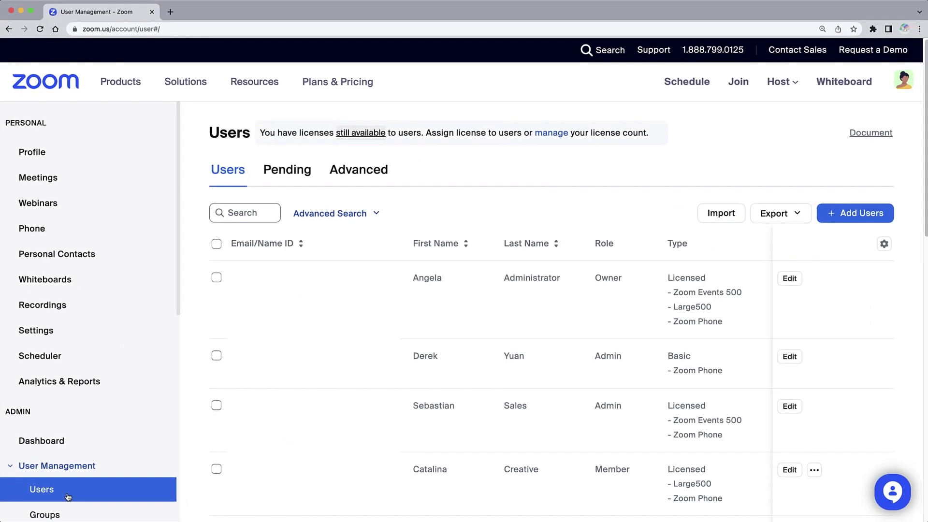
{"action": "left_click", "coordinate": [382, 138]}
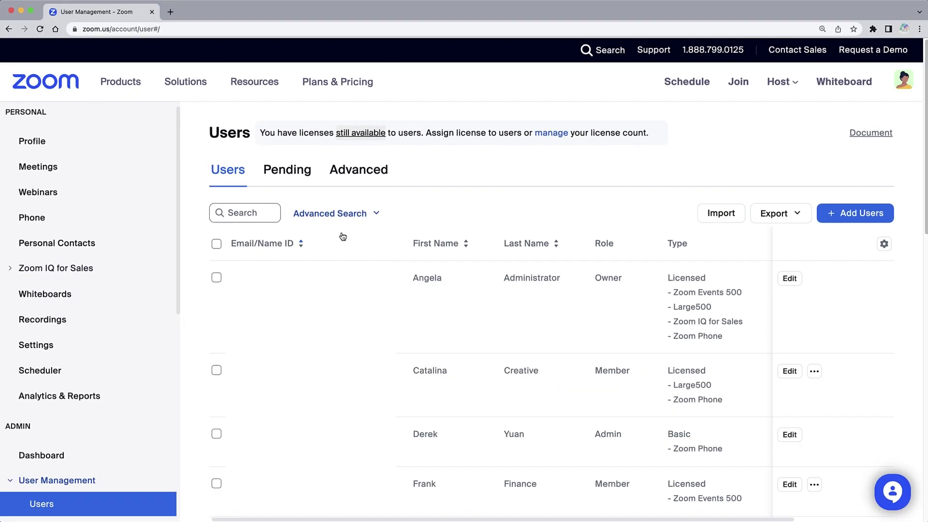
Search for the user by name and add a Zoom IQ for Sales license in their Edit User form.
{"action": "left_click", "coordinate": [264, 214]}
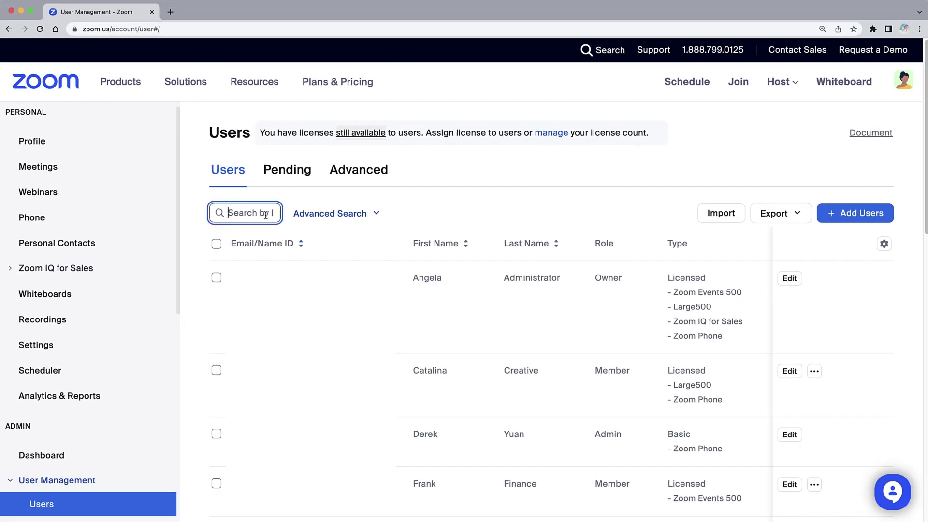
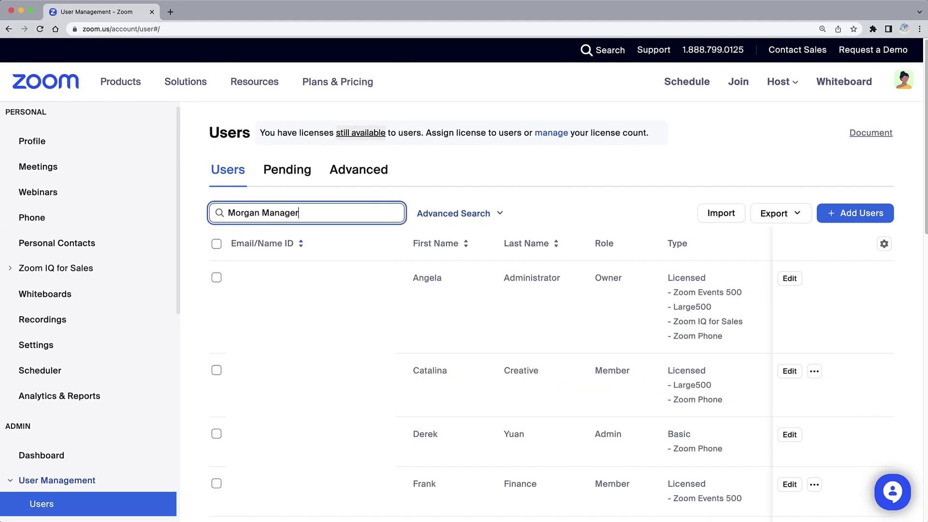
{"action": "key", "text": "Return"}
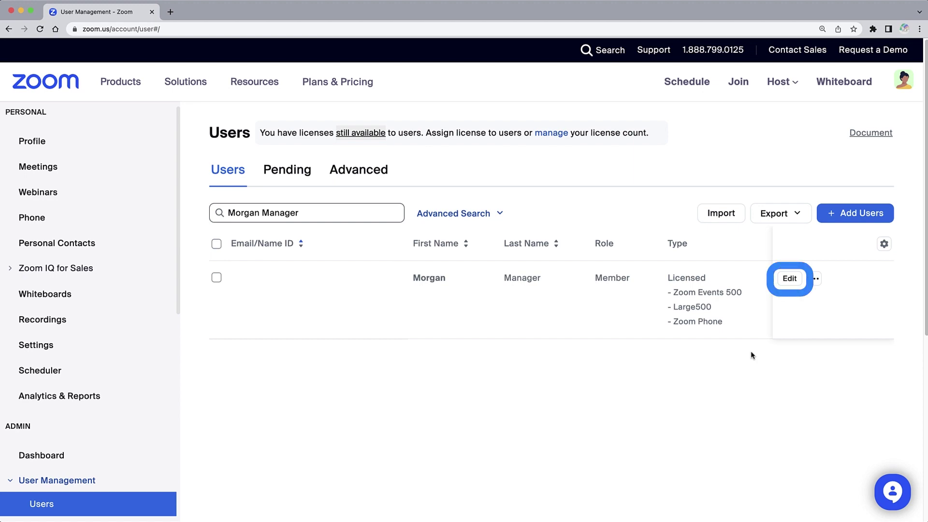
{"action": "left_click", "coordinate": [789, 278]}
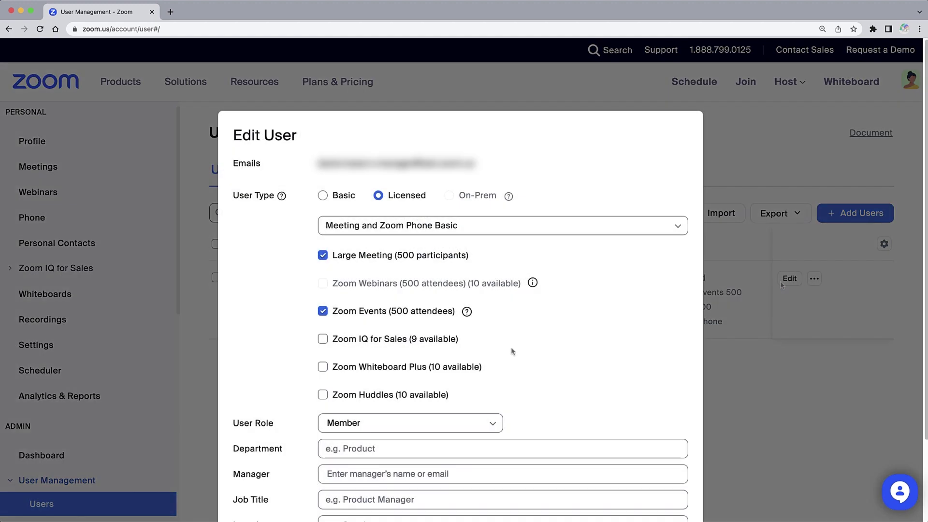
{"action": "left_click", "coordinate": [322, 340]}
{"action": "scroll", "coordinate": [435, 420], "scroll_direction": "down", "scroll_amount": 3}
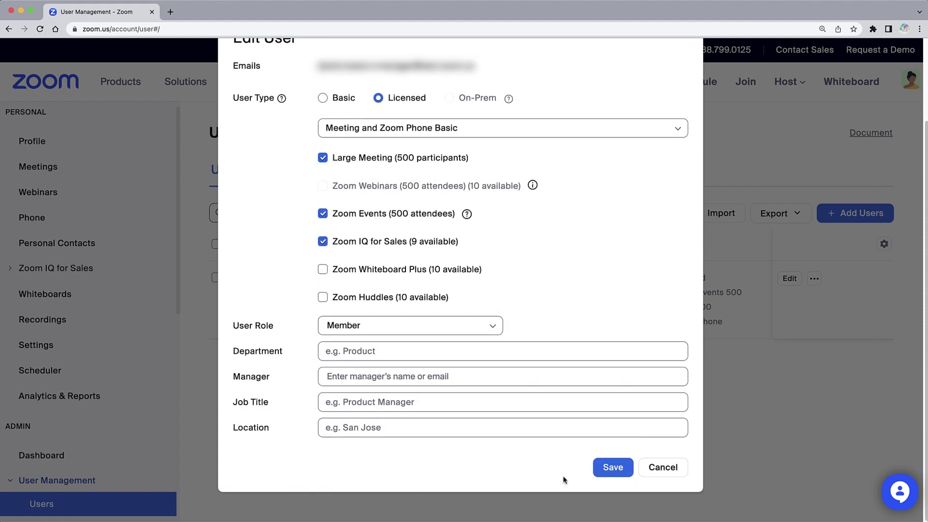
{"action": "left_click", "coordinate": [597, 474]}
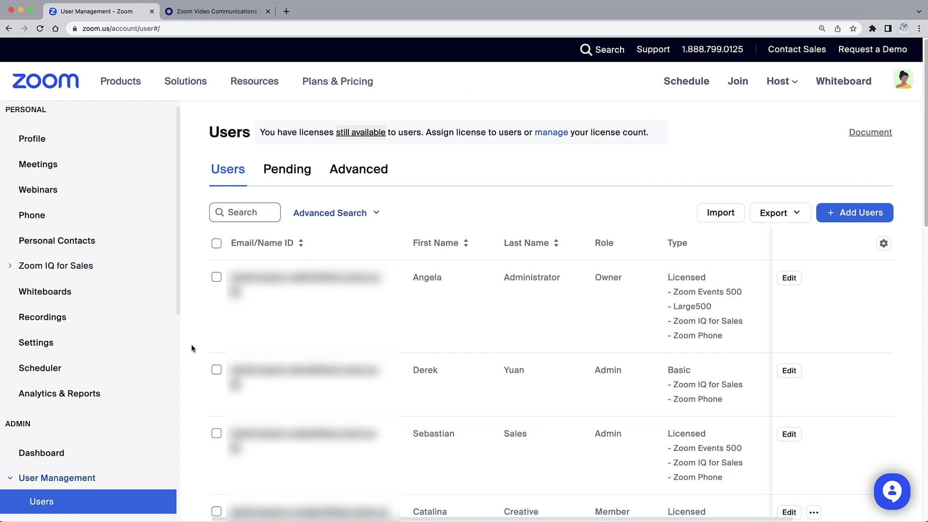
Select the first three users and assign them Zoom IQ for Sales through Change > License.
{"action": "left_click", "coordinate": [217, 277]}
{"action": "left_click", "coordinate": [216, 402]}
{"action": "left_click", "coordinate": [216, 465]}
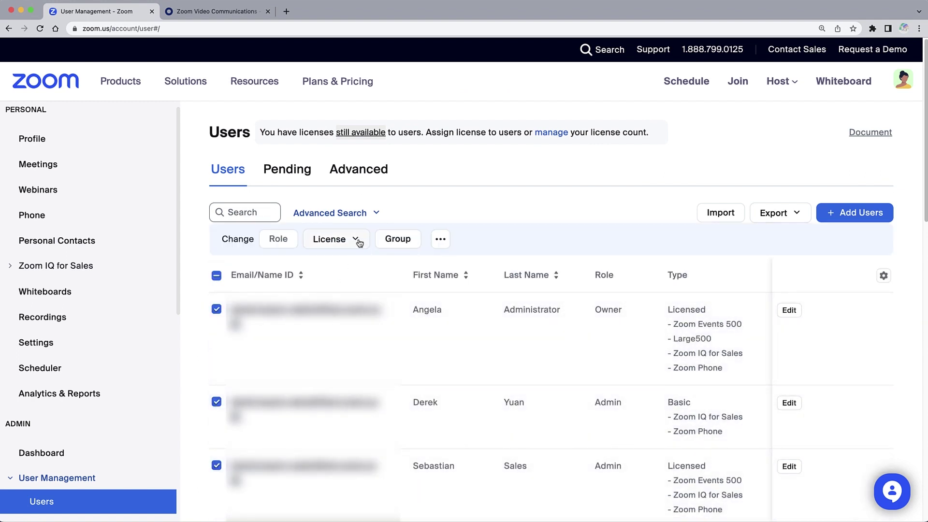
{"action": "left_click", "coordinate": [358, 240]}
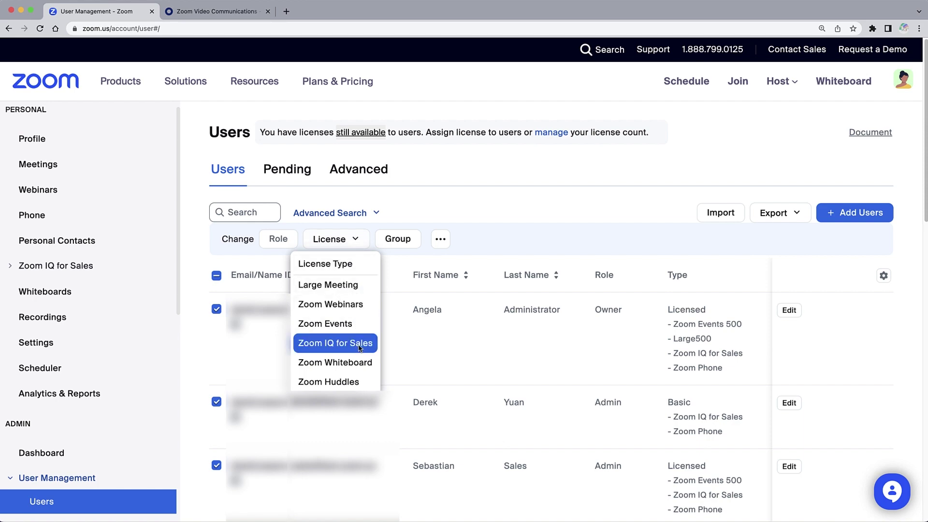
{"action": "left_click", "coordinate": [358, 344]}
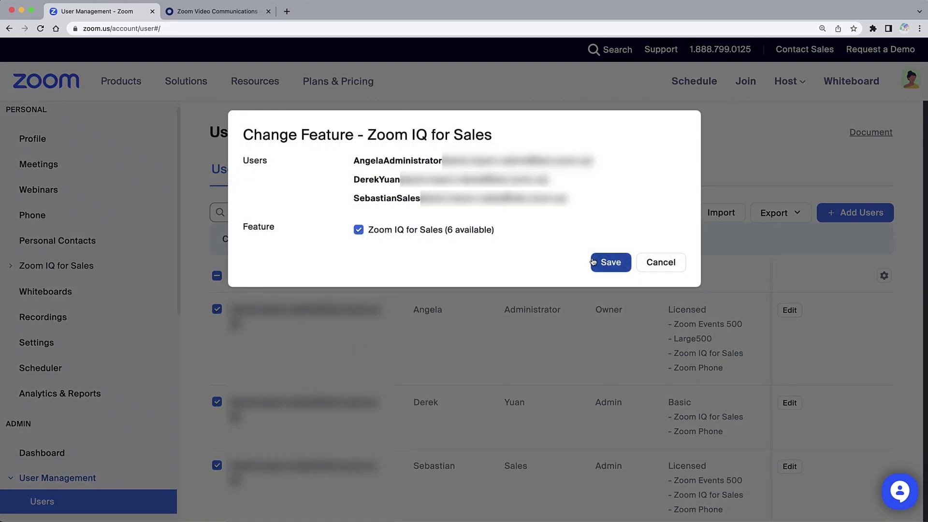
{"action": "left_click", "coordinate": [605, 264]}
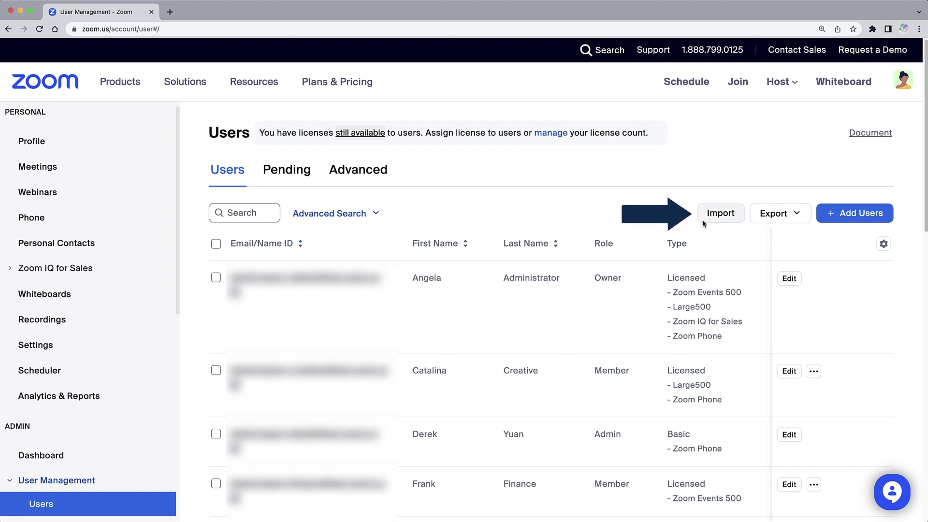
Open the Import dialog for adding users from a CSV file.
{"action": "left_click", "coordinate": [721, 213]}
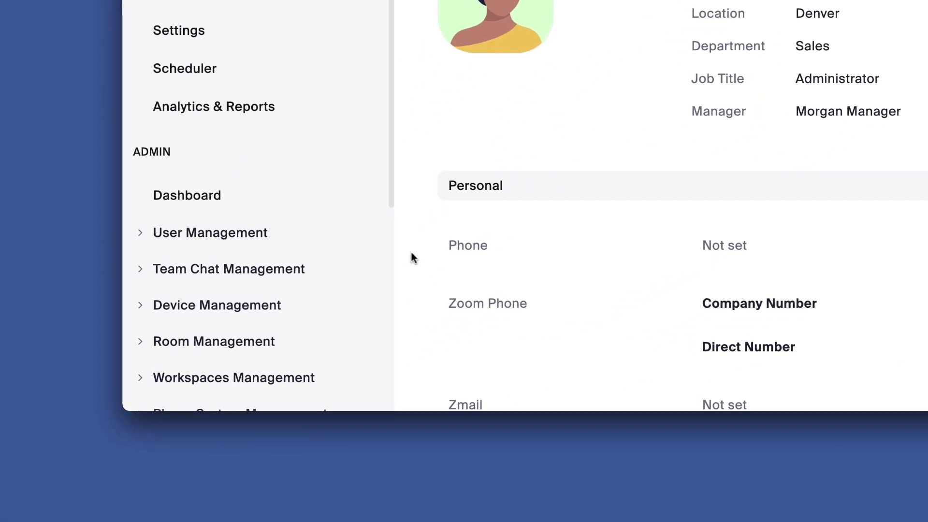
Open the Roles page under User Management and show the Zoom IQ for Sales roles.
{"action": "left_click", "coordinate": [316, 236]}
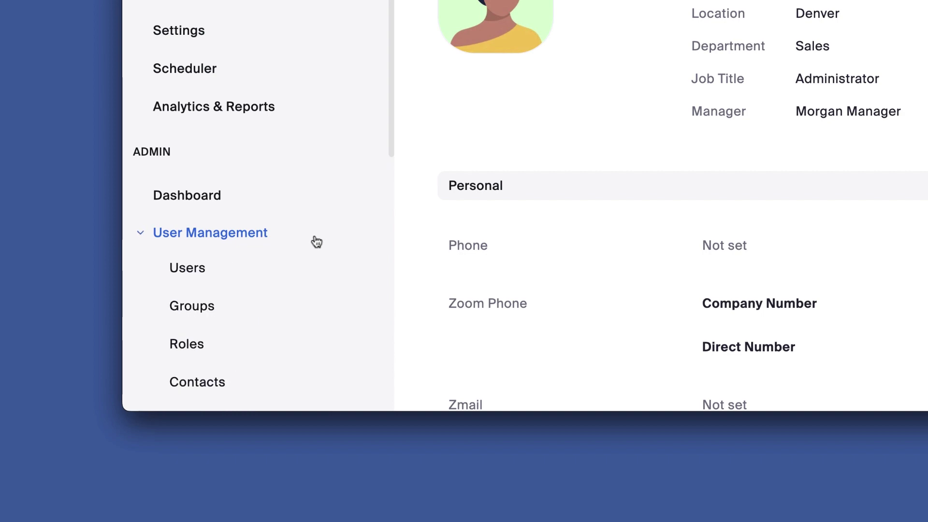
{"action": "left_click", "coordinate": [234, 348]}
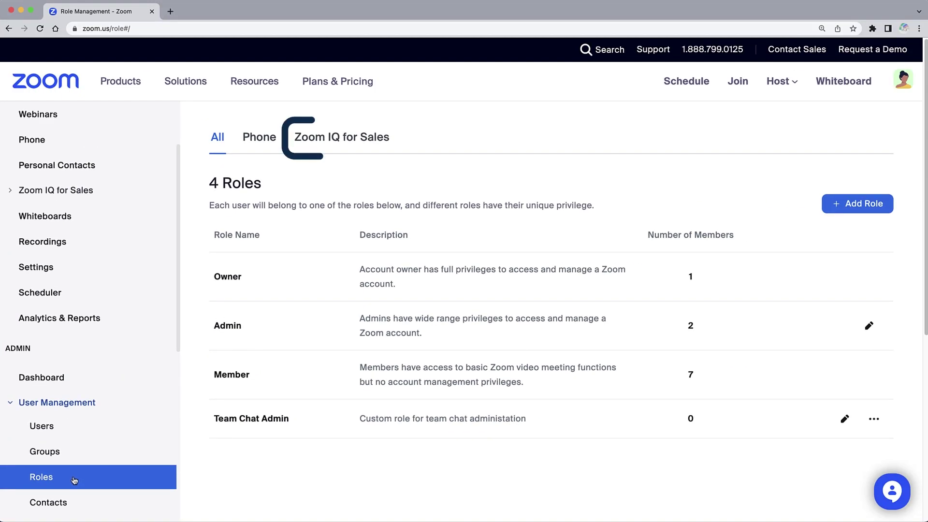
{"action": "left_click", "coordinate": [328, 148]}
{"action": "scroll", "coordinate": [189, 303], "scroll_direction": "down", "scroll_amount": 1}
{"action": "scroll", "coordinate": [189, 303], "scroll_direction": "down", "scroll_amount": 1}
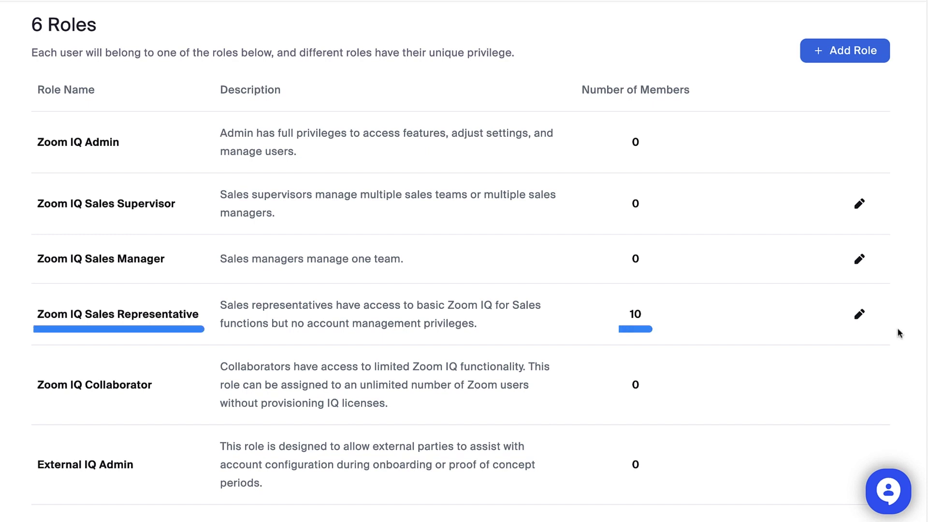
Move the fourth Zoom IQ Sales Representative member into the Zoom IQ Sales Manager role.
{"action": "left_click", "coordinate": [647, 321]}
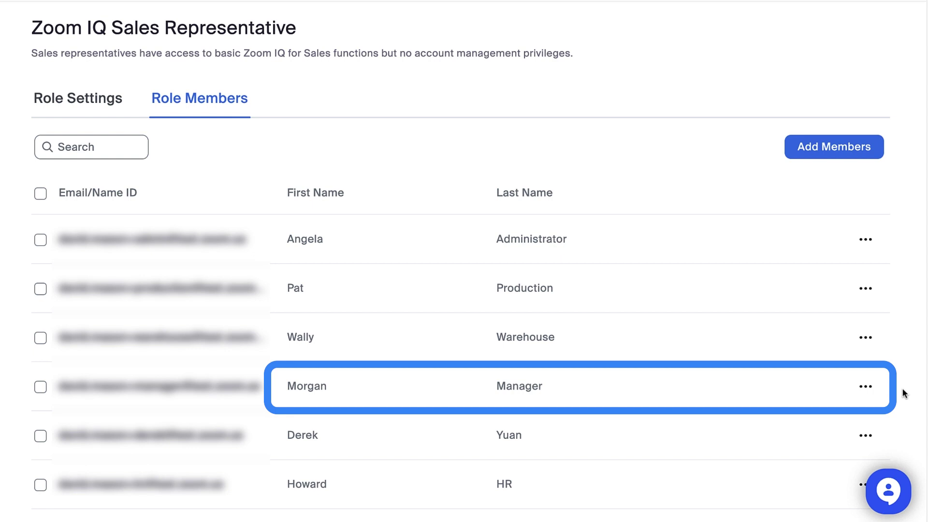
{"action": "left_click", "coordinate": [868, 387]}
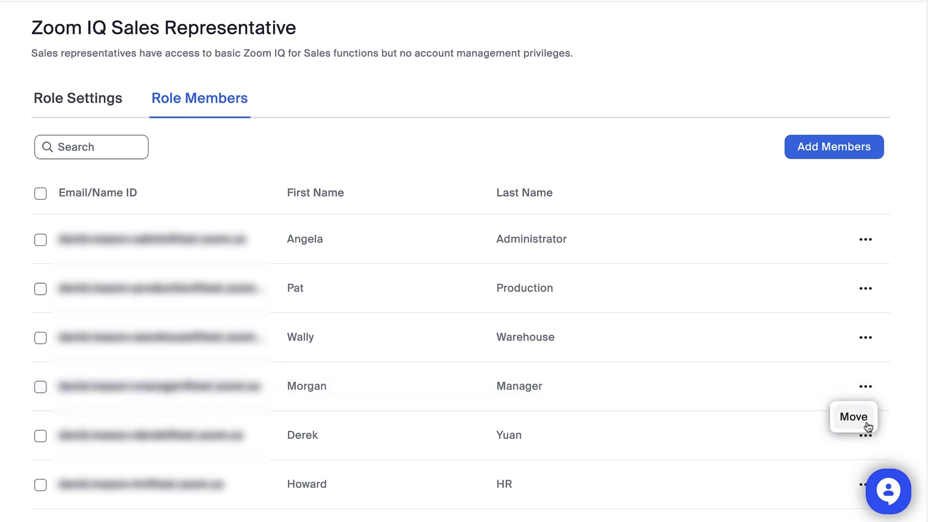
{"action": "left_click", "coordinate": [865, 420]}
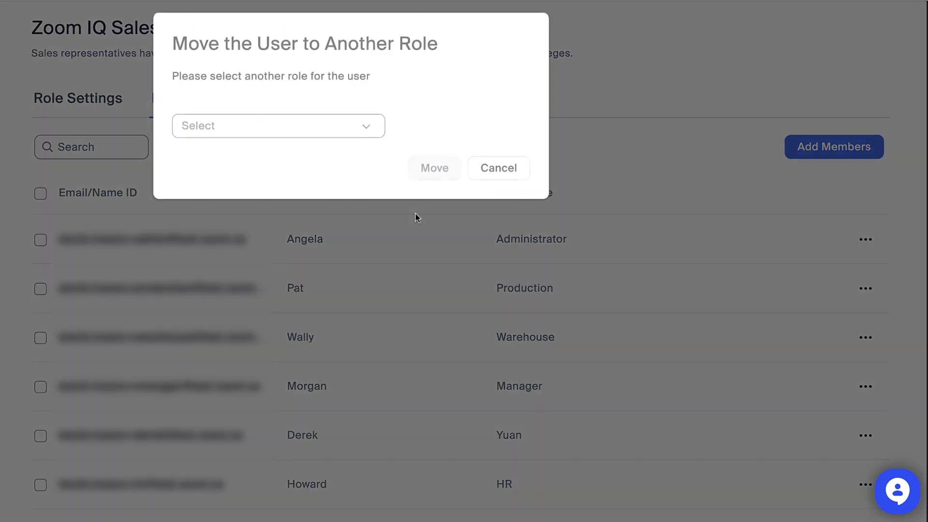
{"action": "left_click", "coordinate": [367, 131]}
{"action": "left_click", "coordinate": [360, 208]}
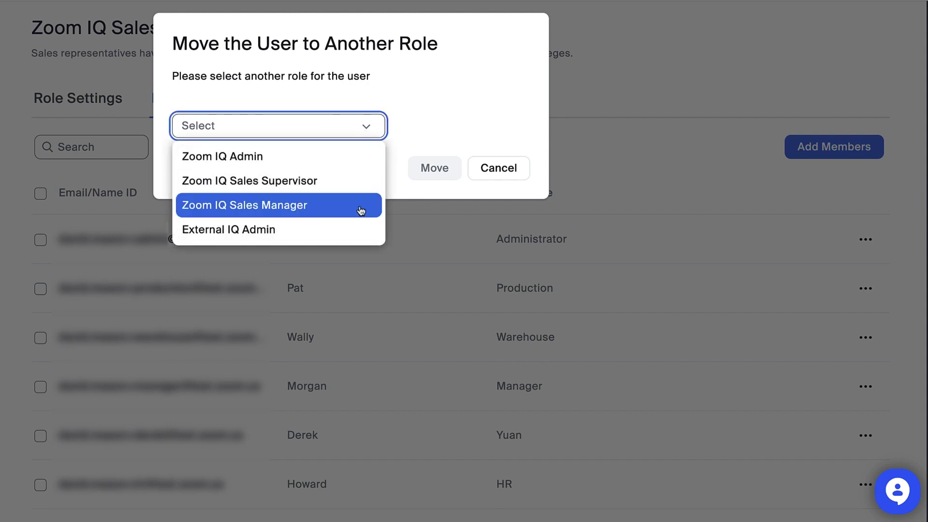
{"action": "left_click", "coordinate": [413, 177]}
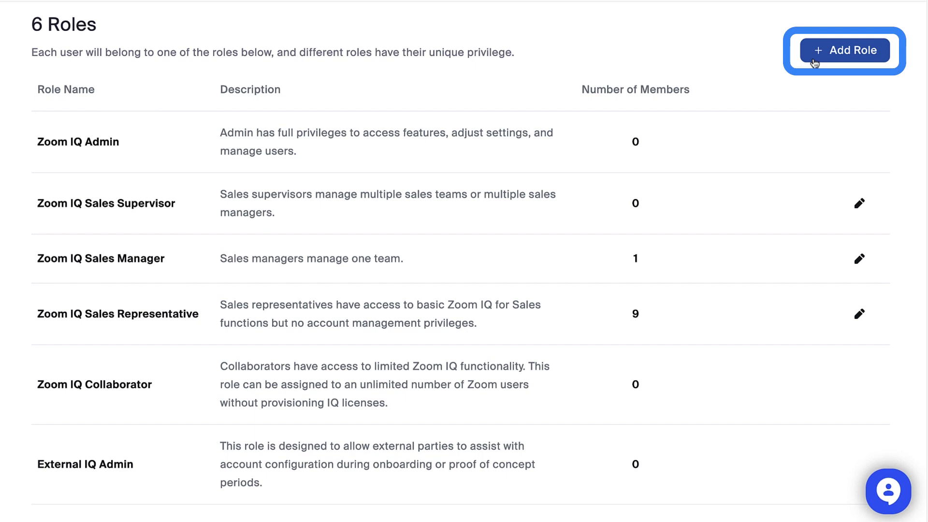
Add a new role named 'Zoom IQ Marketing Analyst' with a pasted description.
{"action": "left_click", "coordinate": [813, 58]}
{"action": "type", "text": "Zoom IQ Marketing Analyst"}
{"action": "key", "text": "Tab"}
{"action": "type", "text": "Marketing Analysts need to be able to access conversations, view conversation metrics, and add comments."}
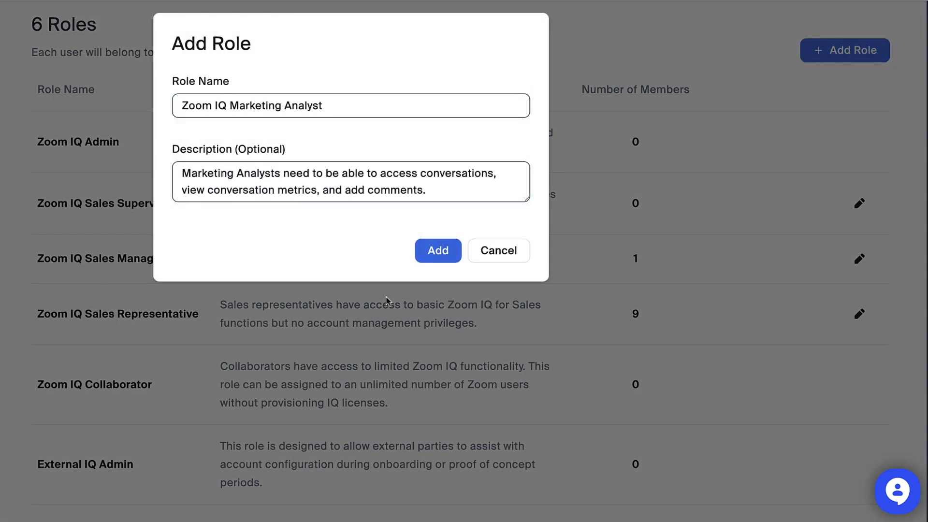
{"action": "left_click", "coordinate": [434, 251]}
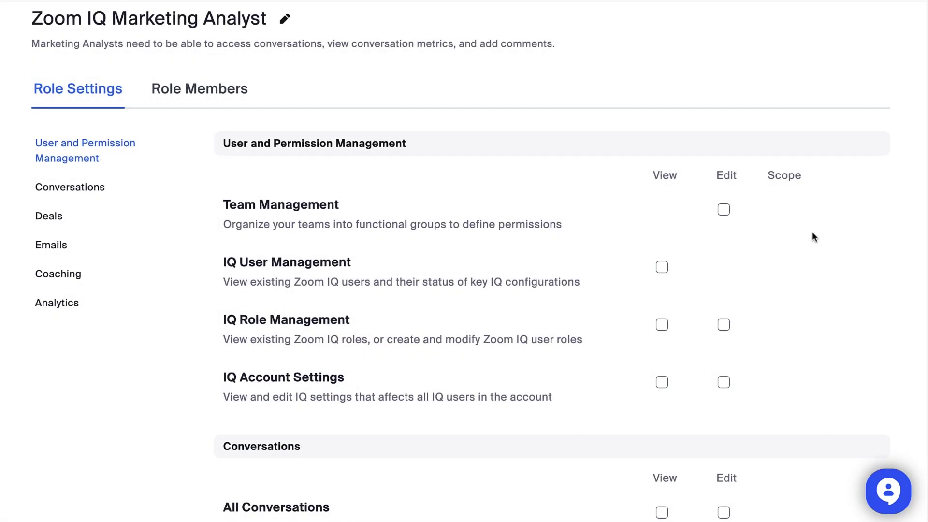
Grant View on All Conversations, Conversation Metrics and Comments plus Comments Edit, save, then view members.
{"action": "scroll", "coordinate": [812, 233], "scroll_direction": "down", "scroll_amount": 5}
{"action": "scroll", "coordinate": [812, 233], "scroll_direction": "down", "scroll_amount": 3}
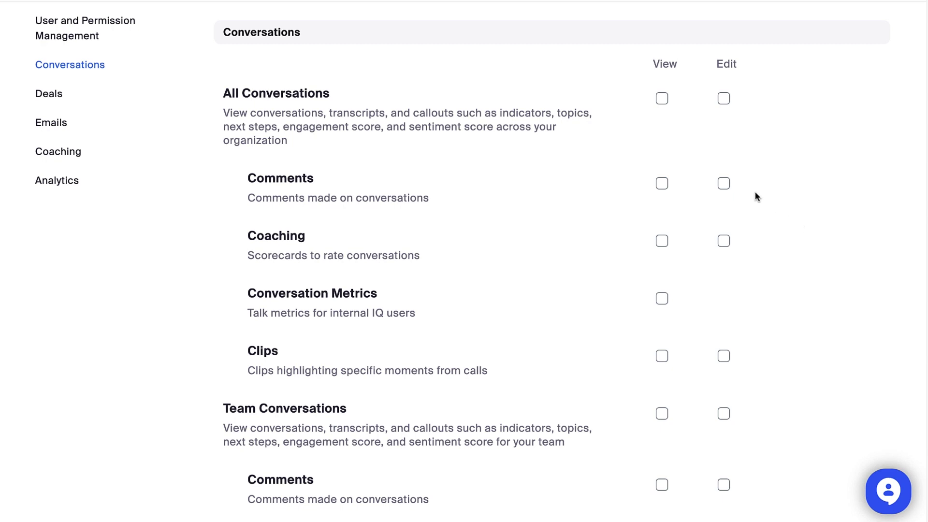
{"action": "left_click", "coordinate": [662, 98]}
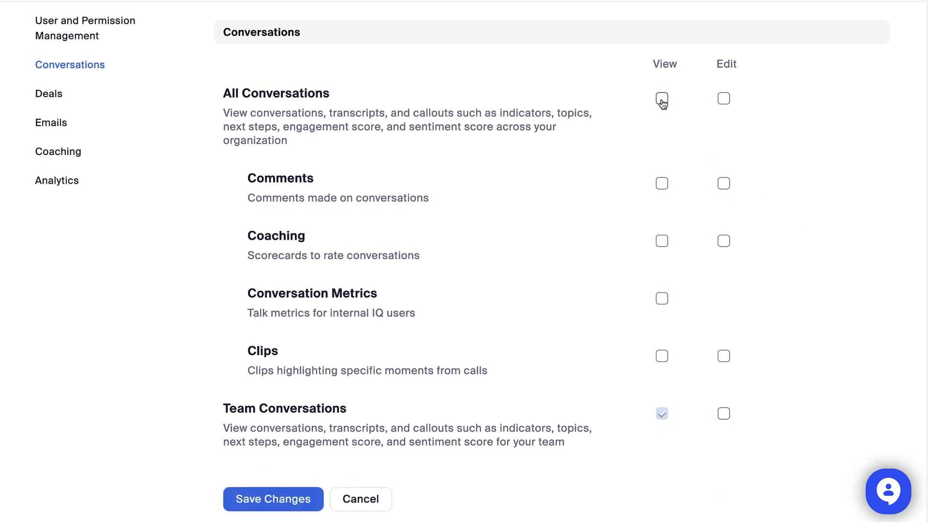
{"action": "left_click", "coordinate": [662, 299]}
{"action": "left_click", "coordinate": [662, 184]}
{"action": "left_click", "coordinate": [724, 184]}
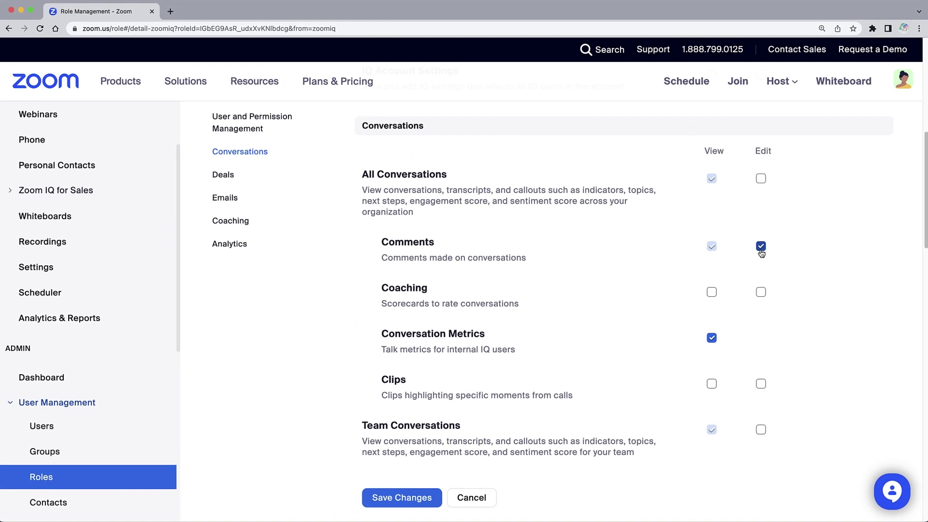
{"action": "scroll", "coordinate": [762, 252], "scroll_direction": "down", "scroll_amount": 8}
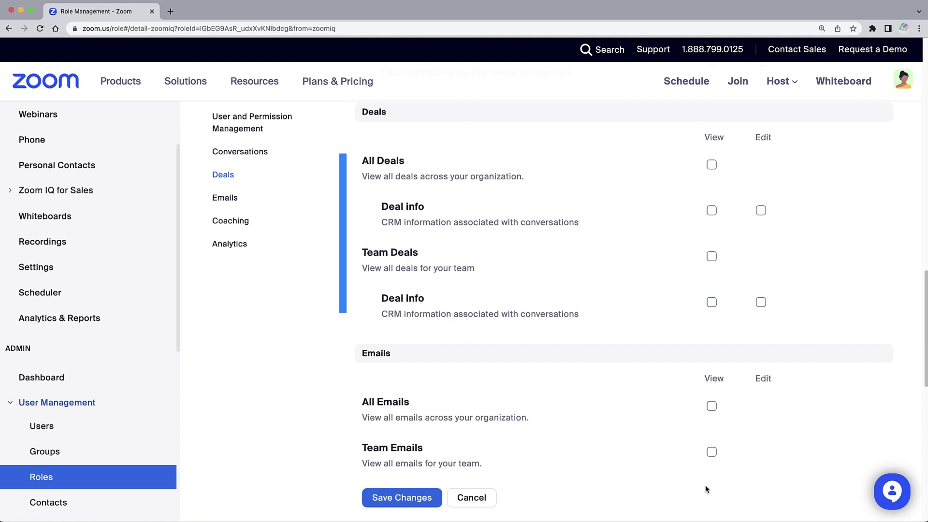
{"action": "left_click", "coordinate": [426, 503]}
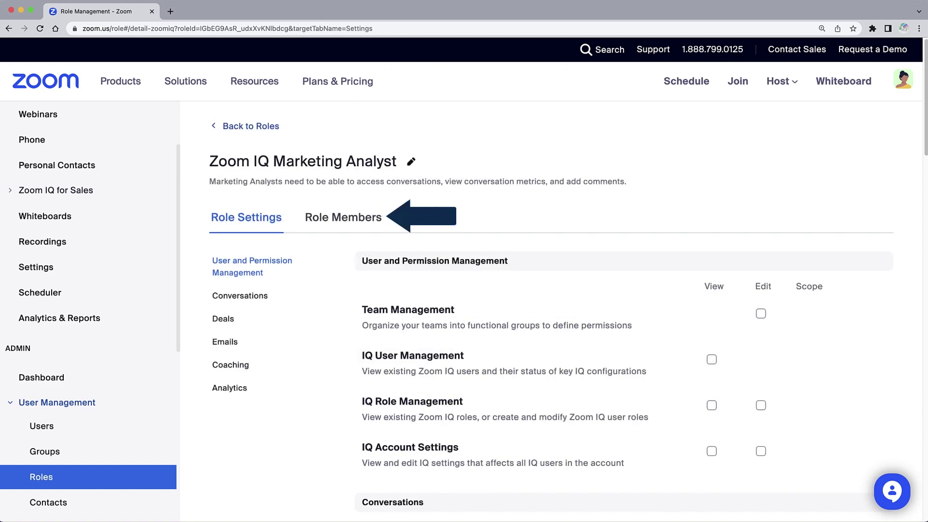
{"action": "left_click", "coordinate": [378, 223]}
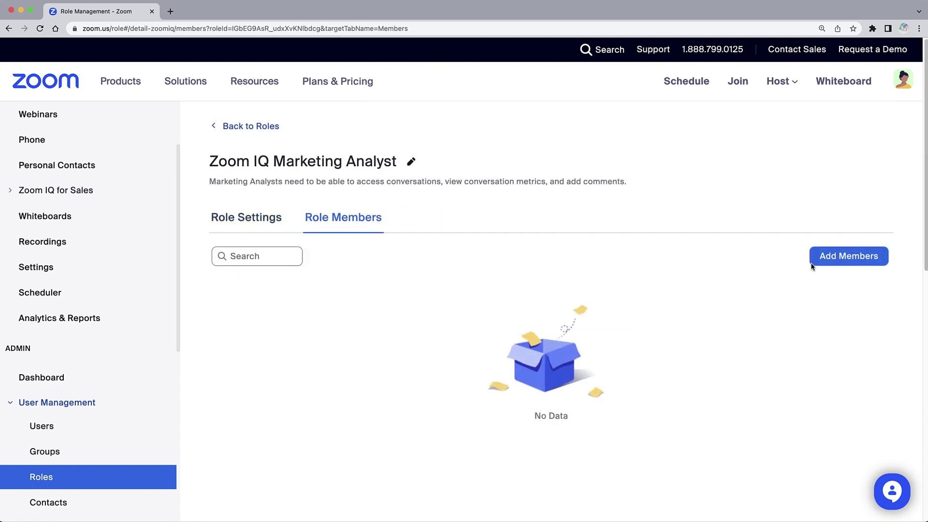